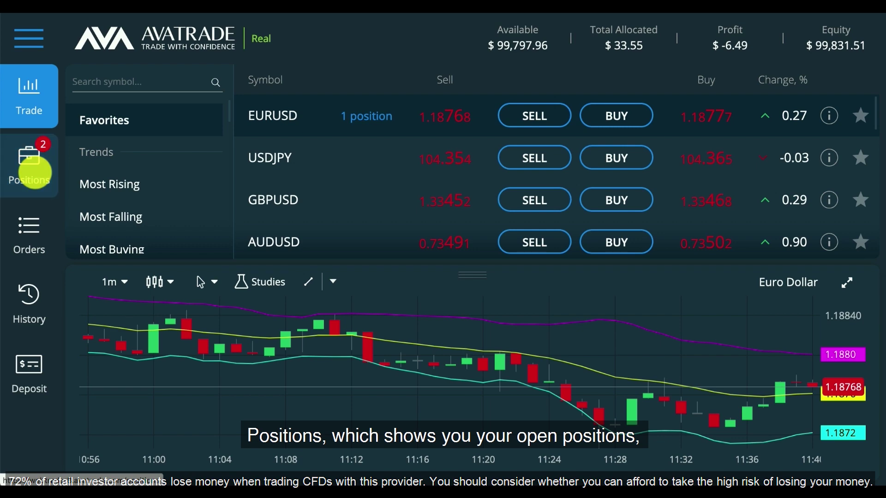
Show the Positions page with the open BRENT_OIL sell and EURUSD buy trades
{"action": "left_click", "coordinate": [35, 173]}
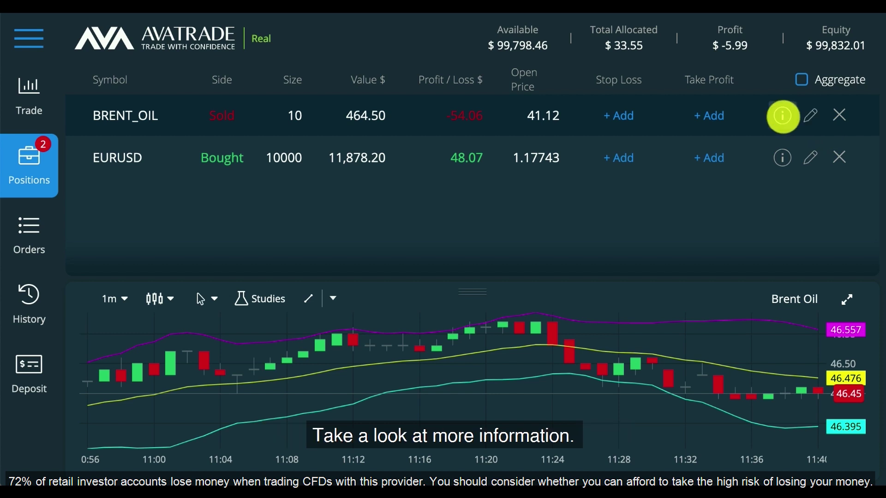
Check the Orders page for pending orders and the History page for past trades
{"action": "left_click", "coordinate": [29, 225]}
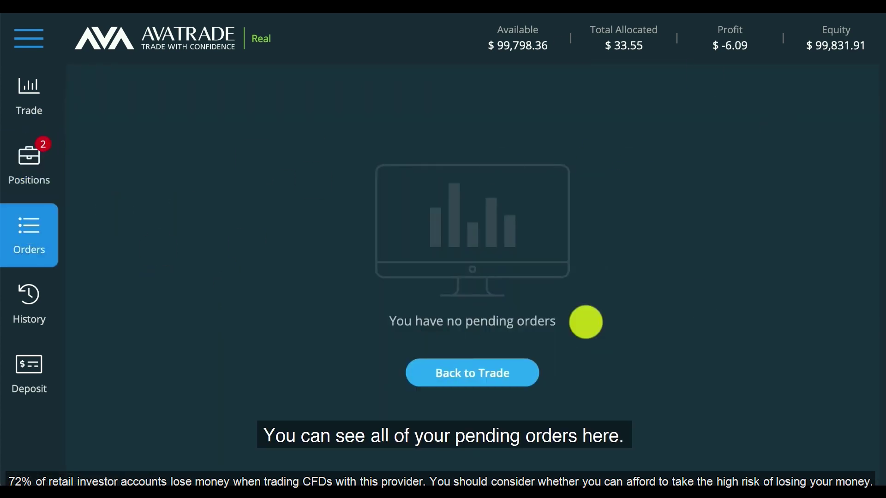
{"action": "left_click", "coordinate": [28, 298]}
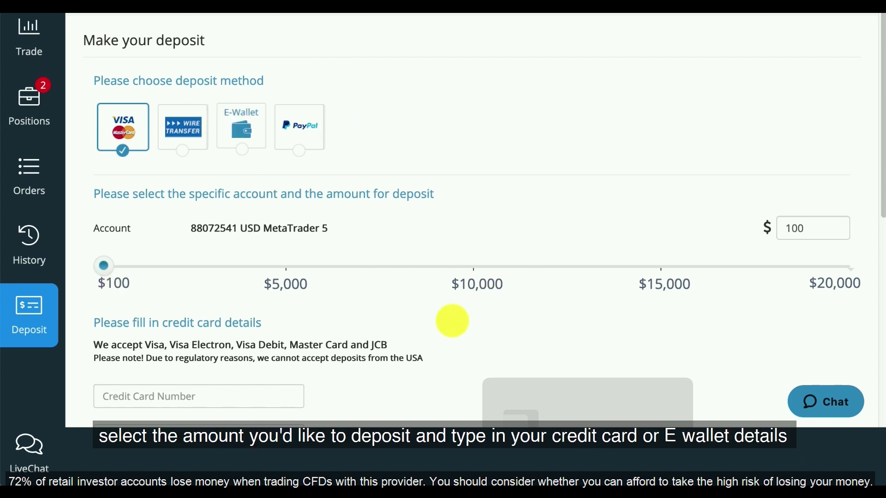
Review the deposit form's card and address fields, then bring up the account menu
{"action": "scroll", "coordinate": [452, 317], "scroll_direction": "down", "scroll_amount": 2}
{"action": "scroll", "coordinate": [185, 297], "scroll_direction": "down", "scroll_amount": 5}
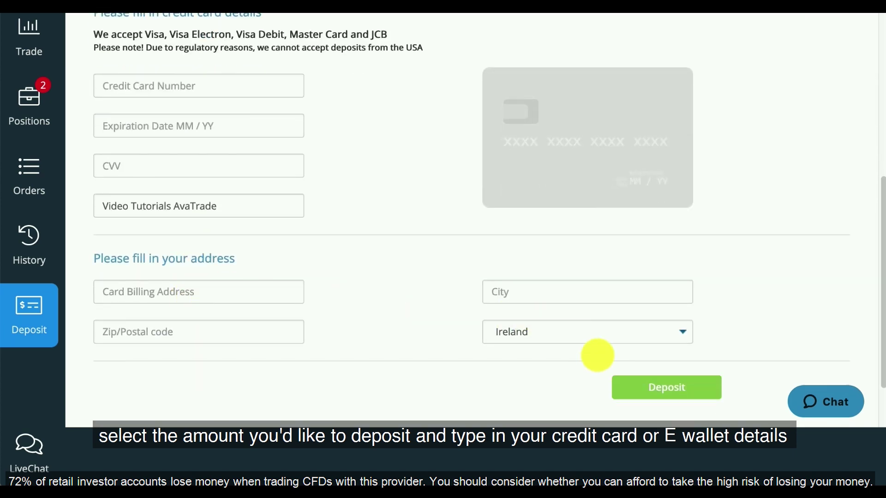
{"action": "scroll", "coordinate": [292, 291], "scroll_direction": "up", "scroll_amount": 5}
{"action": "scroll", "coordinate": [96, 171], "scroll_direction": "up", "scroll_amount": 2}
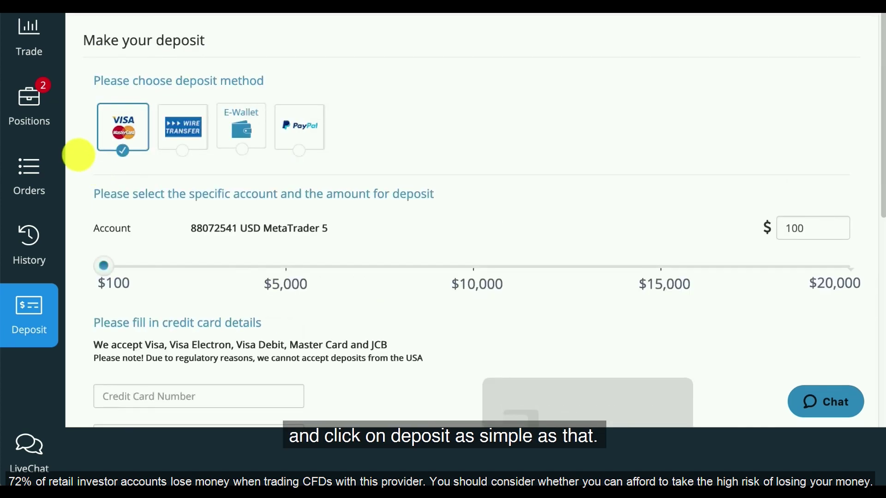
{"action": "scroll", "coordinate": [23, 28], "scroll_direction": "up", "scroll_amount": 2}
{"action": "left_click", "coordinate": [23, 40]}
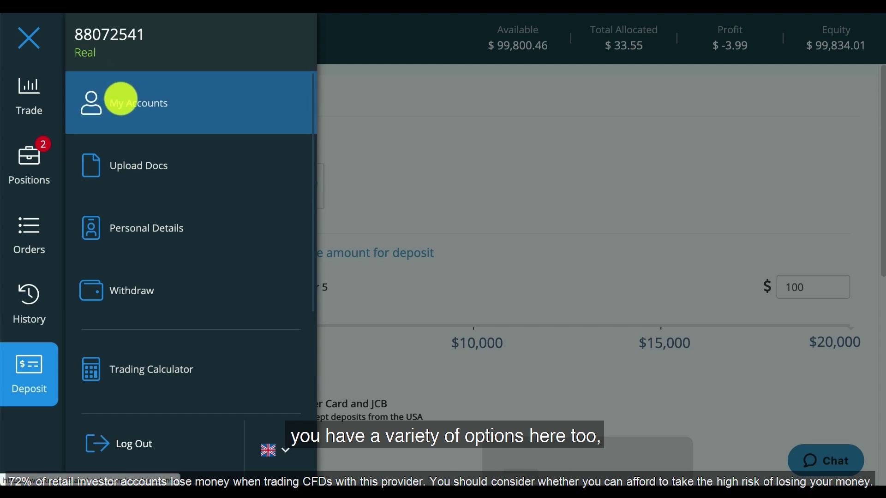
View My Accounts showing $99,832.01 equity and $0.00 pending equity, then reopen the menu
{"action": "left_click", "coordinate": [120, 98]}
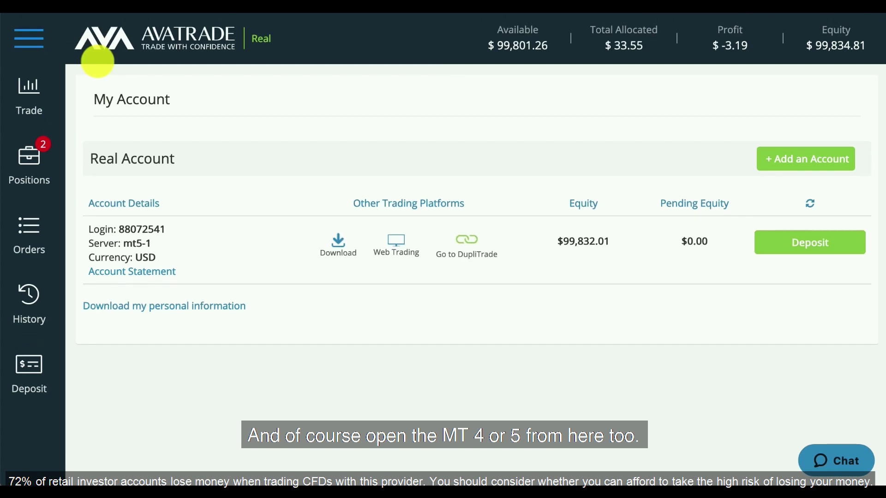
{"action": "left_click", "coordinate": [35, 43]}
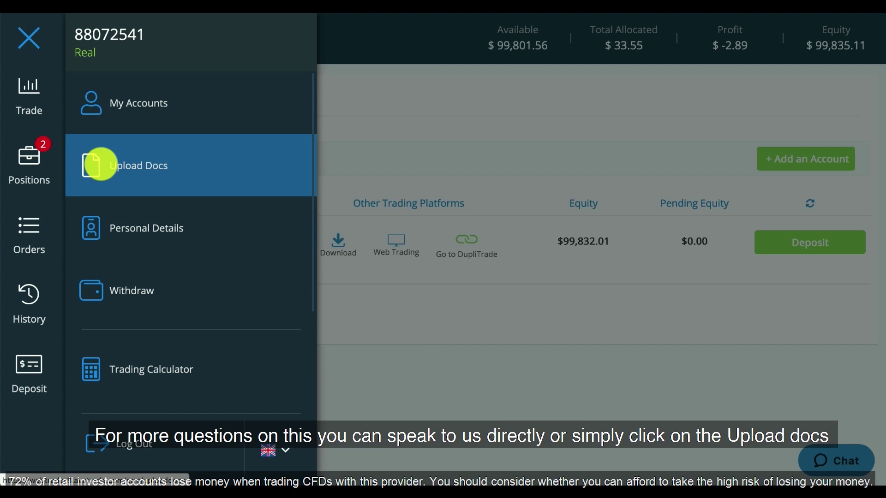
Look over the Upload Docs and Personal Details pages, then bring back the account menu
{"action": "left_click", "coordinate": [100, 164]}
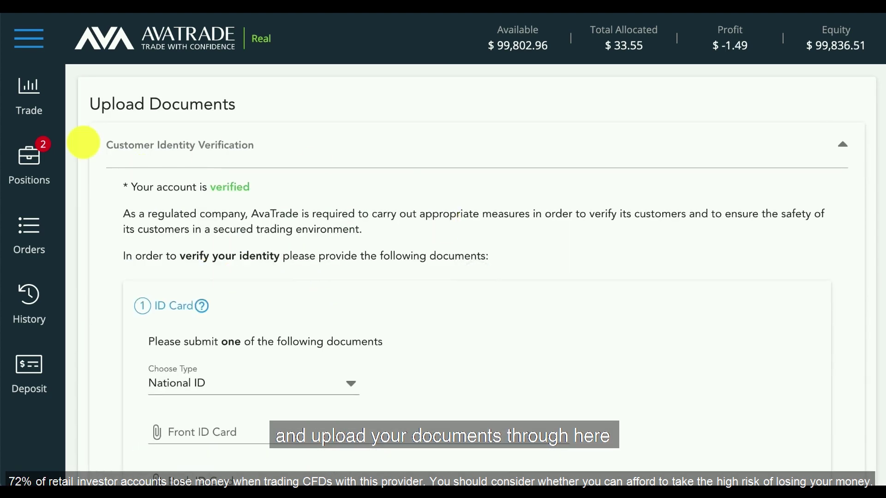
{"action": "scroll", "coordinate": [115, 323], "scroll_direction": "down", "scroll_amount": 6}
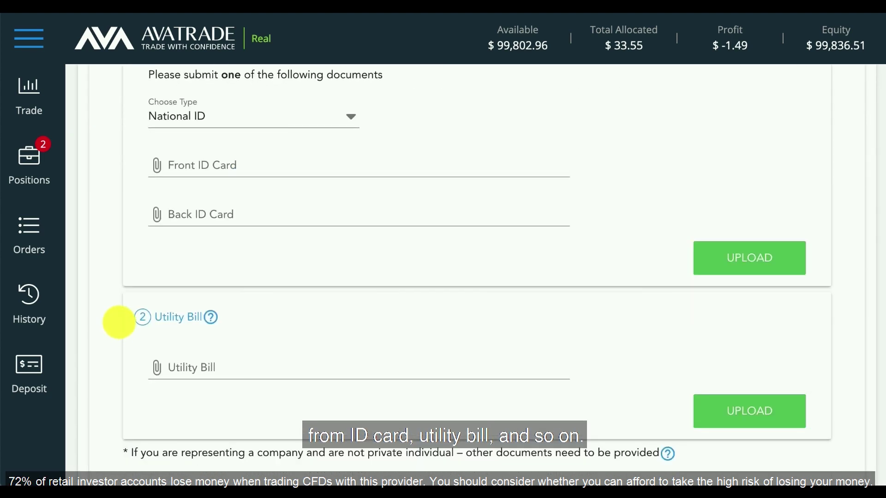
{"action": "scroll", "coordinate": [138, 310], "scroll_direction": "up", "scroll_amount": 6}
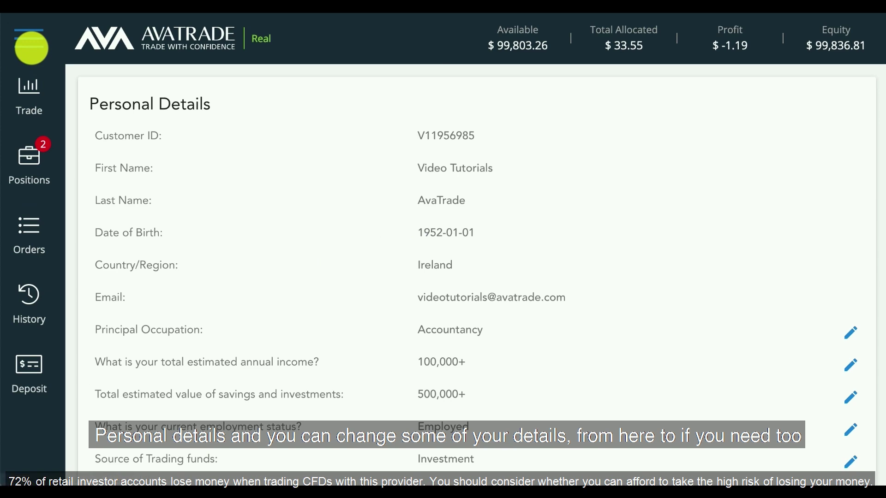
{"action": "left_click", "coordinate": [28, 38]}
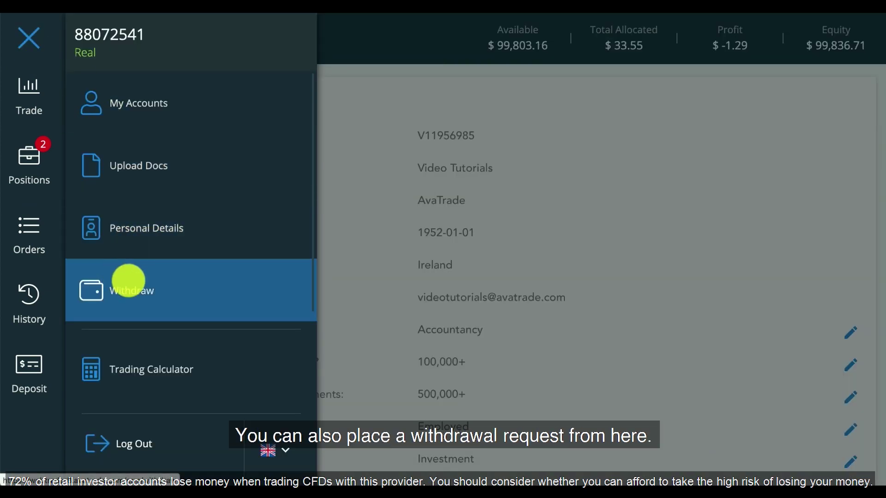
View the Withdraw page's card, Neteller, Skrill and Wire Transfer options, then reopen the menu
{"action": "left_click", "coordinate": [129, 281]}
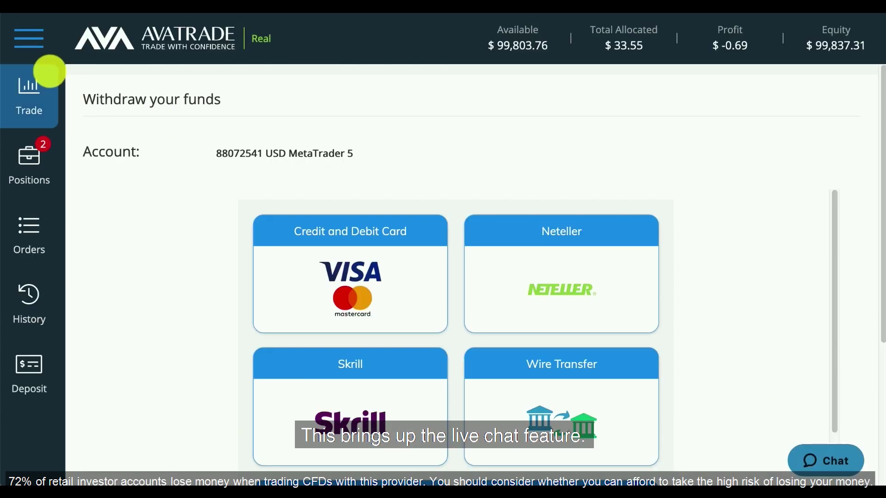
{"action": "left_click", "coordinate": [35, 41]}
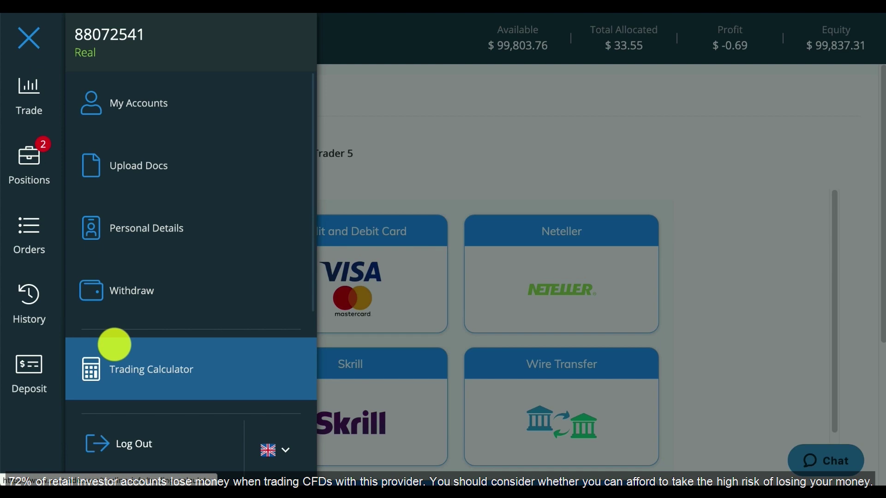
Open the Trading Calculator website page and look through its Trading Position Calculator form
{"action": "left_click", "coordinate": [114, 344]}
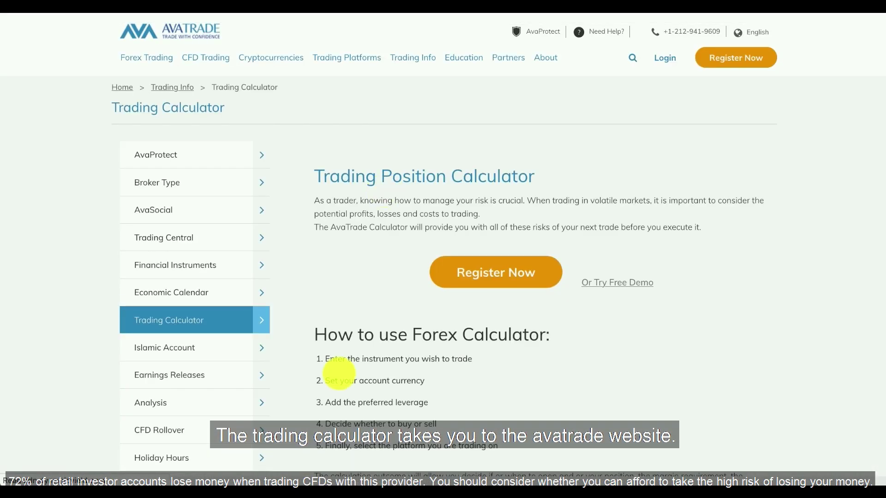
{"action": "scroll", "coordinate": [340, 387], "scroll_direction": "down", "scroll_amount": 4}
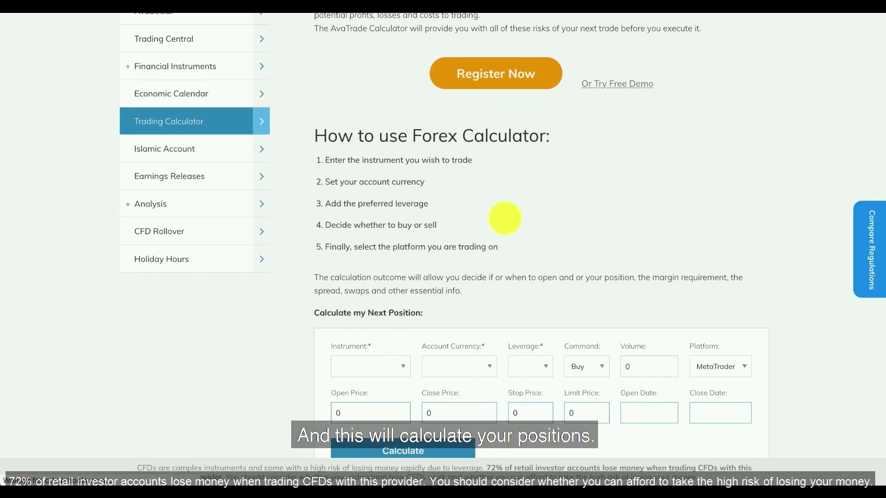
{"action": "scroll", "coordinate": [396, 168], "scroll_direction": "down", "scroll_amount": 2}
{"action": "scroll", "coordinate": [396, 169], "scroll_direction": "up", "scroll_amount": 1}
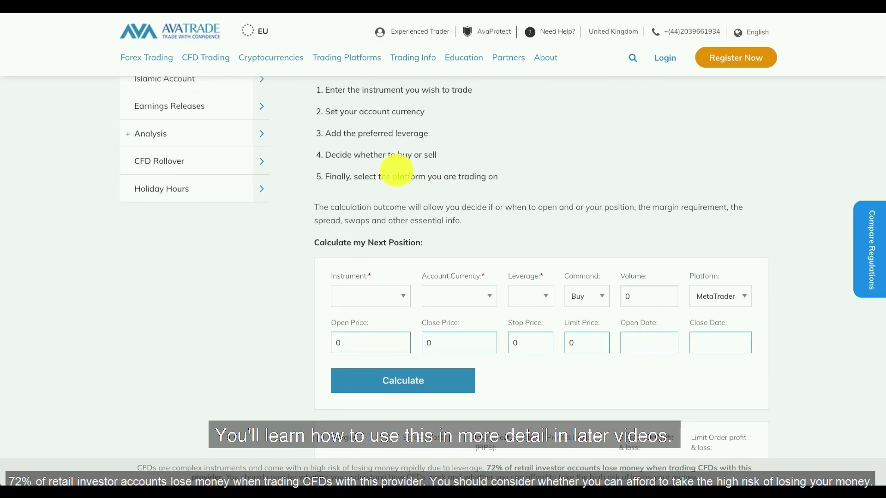
{"action": "scroll", "coordinate": [396, 169], "scroll_direction": "up", "scroll_amount": 5}
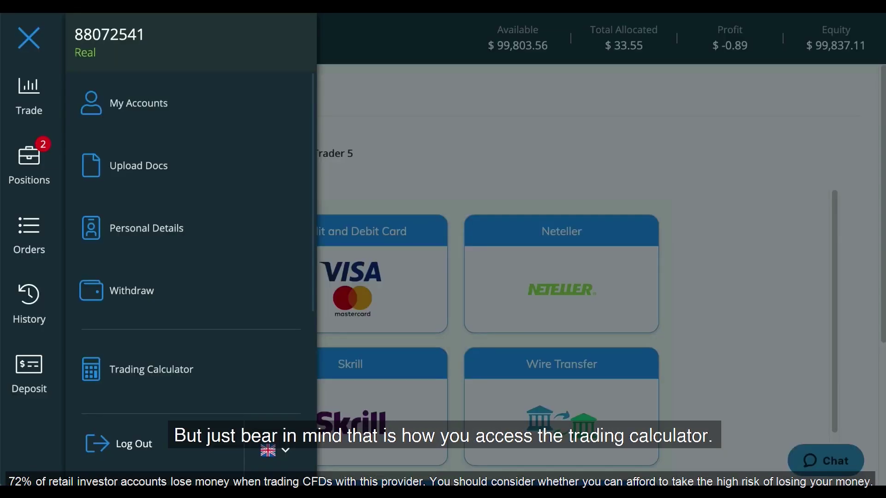
Expand Trading Central to list Economic Calendar, Forex Featured Ideas, Analyst Views and Market Buzz
{"action": "scroll", "coordinate": [182, 355], "scroll_direction": "down", "scroll_amount": 2}
{"action": "left_click", "coordinate": [172, 344]}
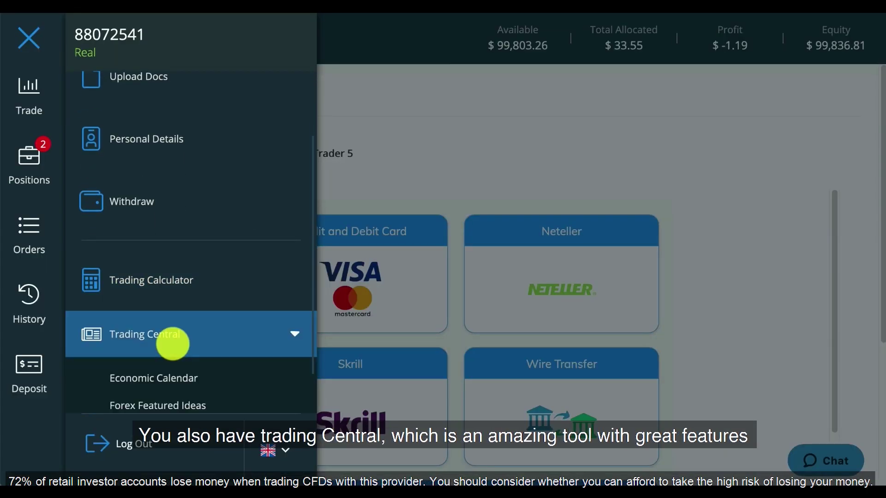
{"action": "scroll", "coordinate": [174, 342], "scroll_direction": "down", "scroll_amount": 1}
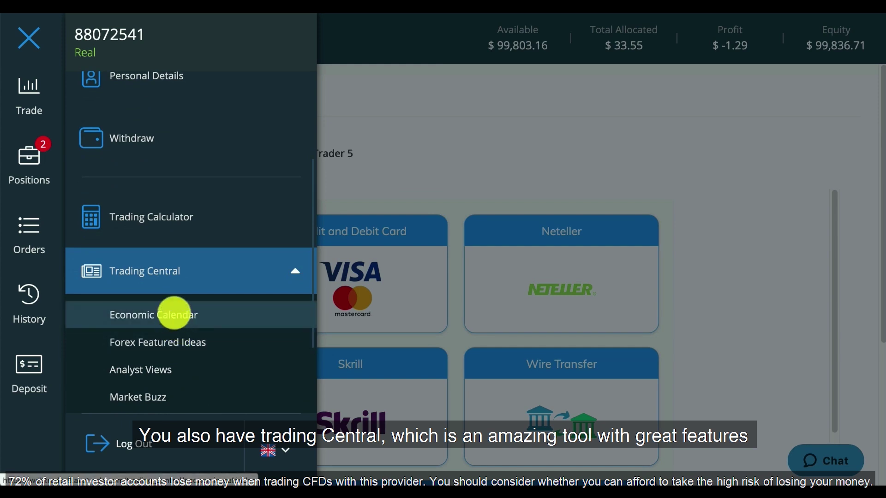
{"action": "scroll", "coordinate": [183, 285], "scroll_direction": "down", "scroll_amount": 1}
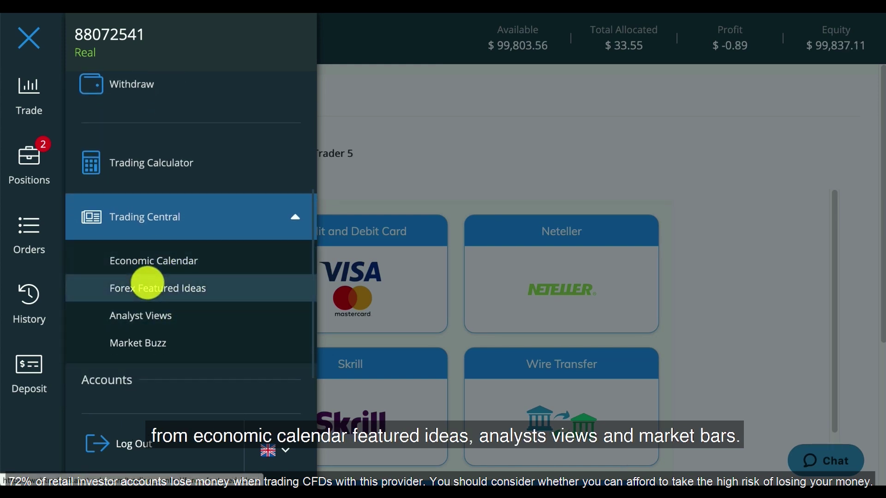
{"action": "scroll", "coordinate": [147, 337], "scroll_direction": "down", "scroll_amount": 1}
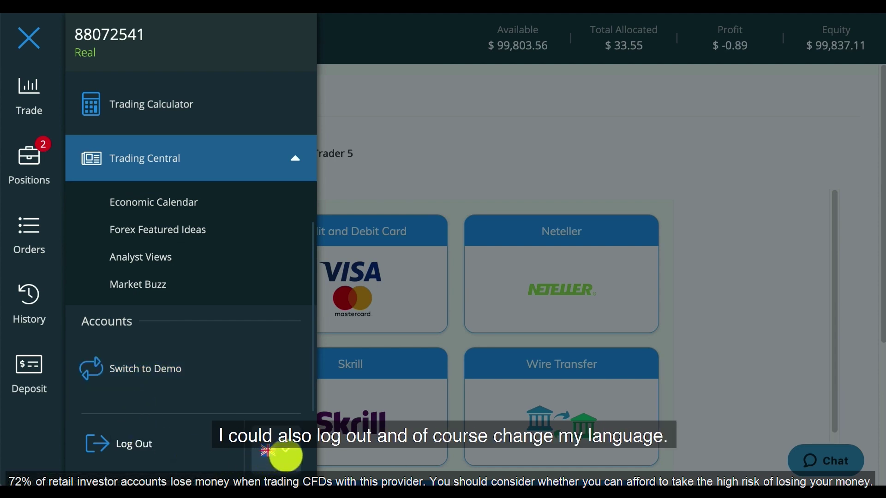
Show the available interface languages from the flag dropdown
{"action": "left_click", "coordinate": [282, 452]}
{"action": "scroll", "coordinate": [257, 340], "scroll_direction": "down", "scroll_amount": 5}
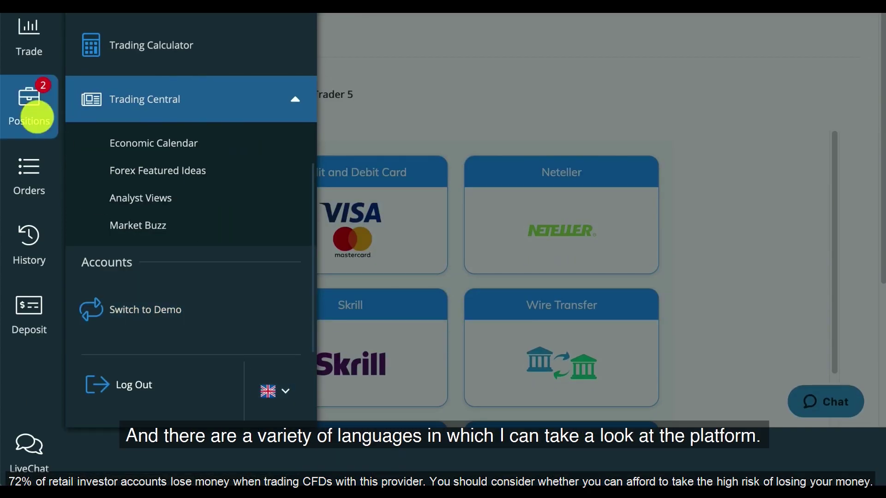
{"action": "scroll", "coordinate": [30, 109], "scroll_direction": "up", "scroll_amount": 3}
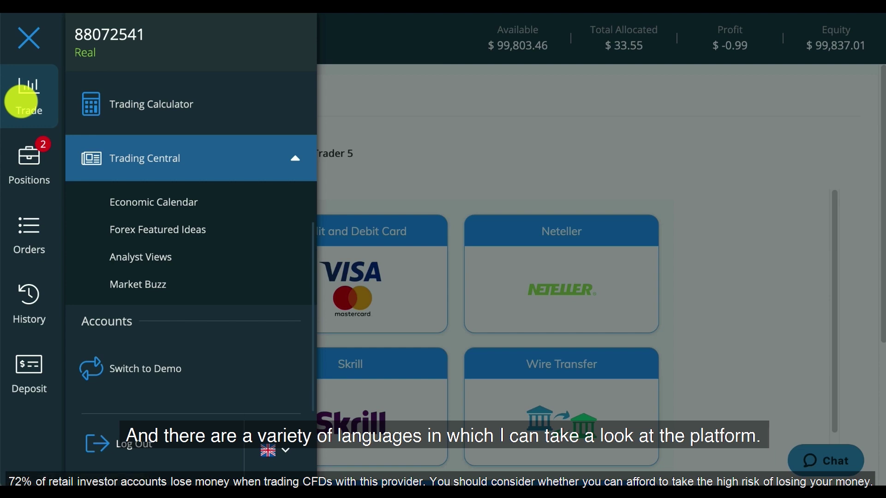
{"action": "left_click", "coordinate": [22, 101]}
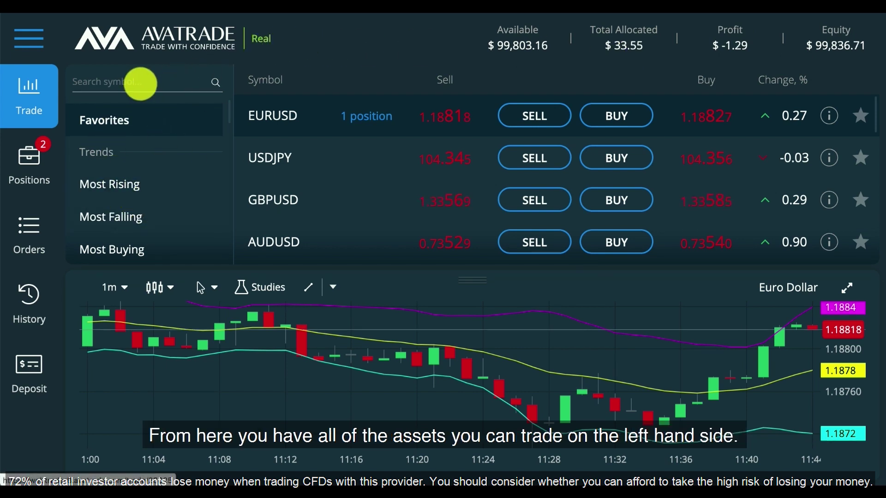
{"action": "left_click", "coordinate": [133, 82]}
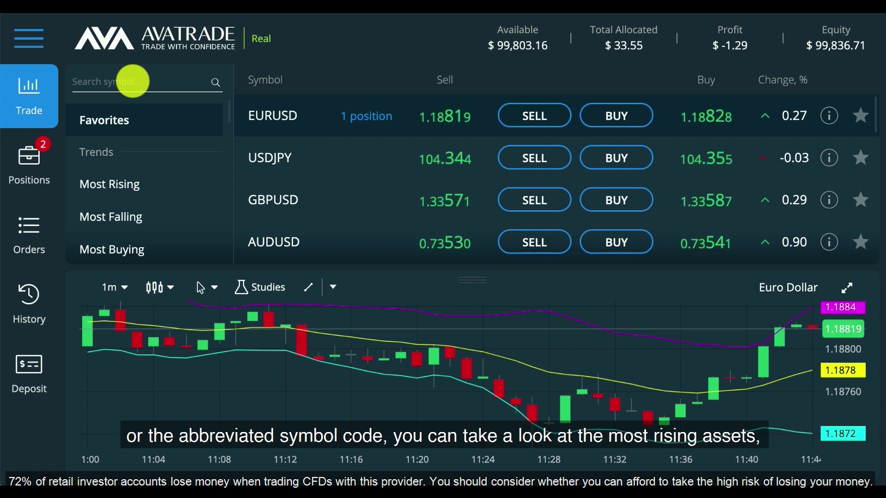
{"action": "scroll", "coordinate": [122, 198], "scroll_direction": "down", "scroll_amount": 1}
{"action": "scroll", "coordinate": [115, 185], "scroll_direction": "down", "scroll_amount": 1}
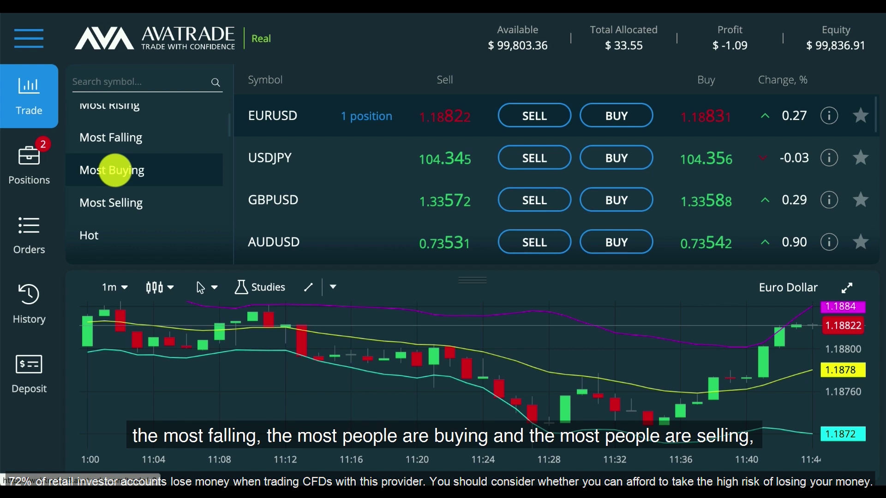
{"action": "scroll", "coordinate": [125, 194], "scroll_direction": "down", "scroll_amount": 1}
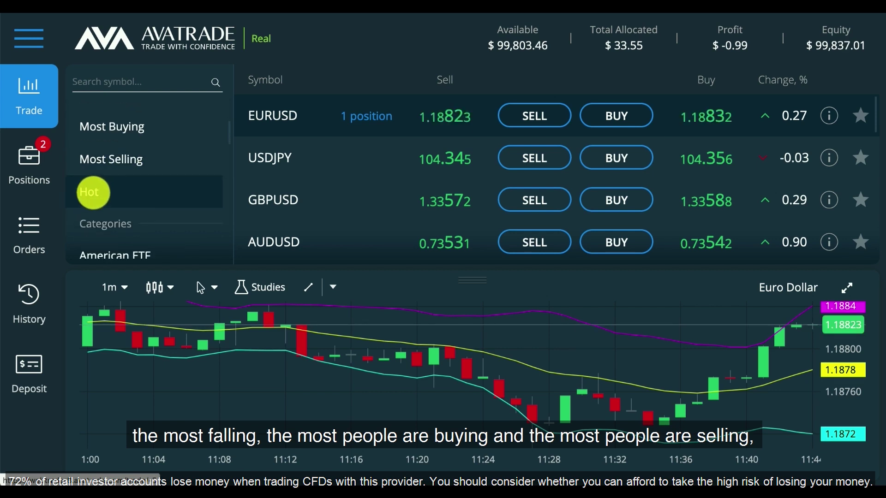
{"action": "scroll", "coordinate": [103, 191], "scroll_direction": "down", "scroll_amount": 1}
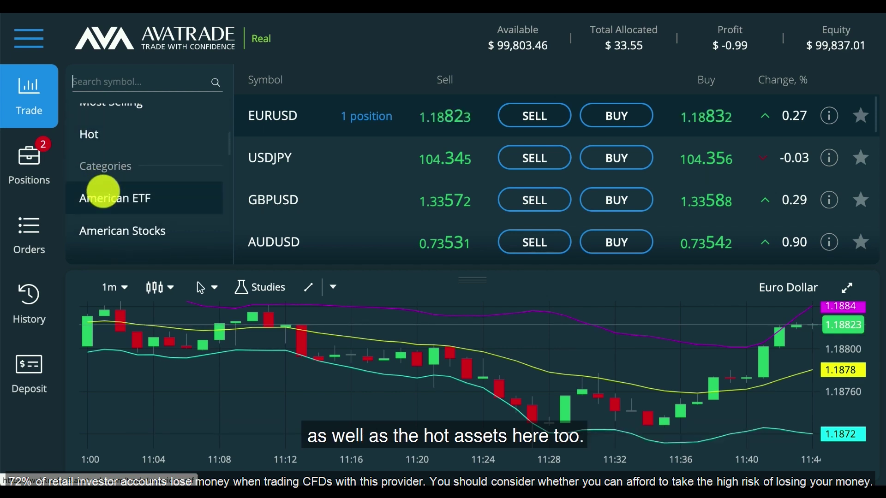
{"action": "scroll", "coordinate": [127, 203], "scroll_direction": "down", "scroll_amount": 1}
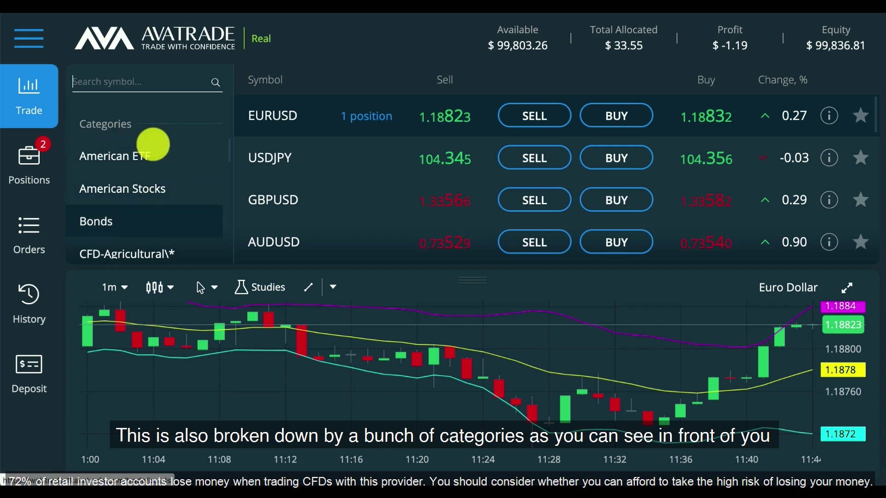
{"action": "scroll", "coordinate": [120, 207], "scroll_direction": "down", "scroll_amount": 4}
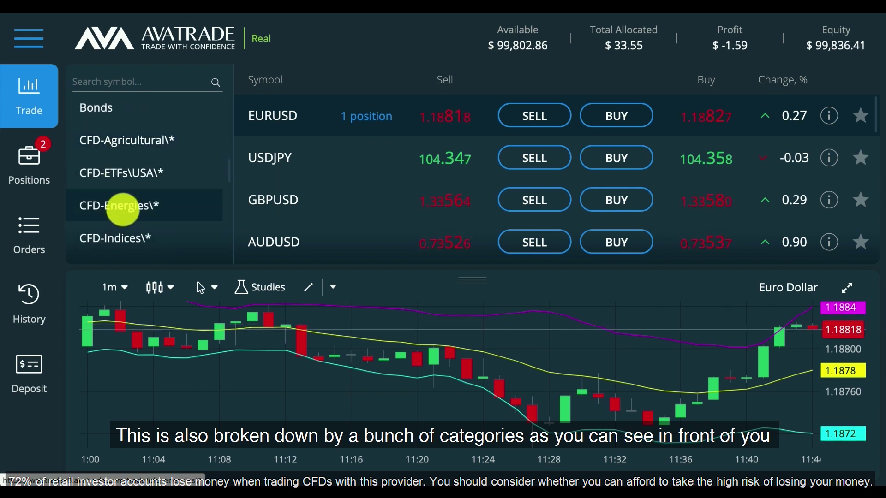
{"action": "scroll", "coordinate": [123, 210], "scroll_direction": "down", "scroll_amount": 6}
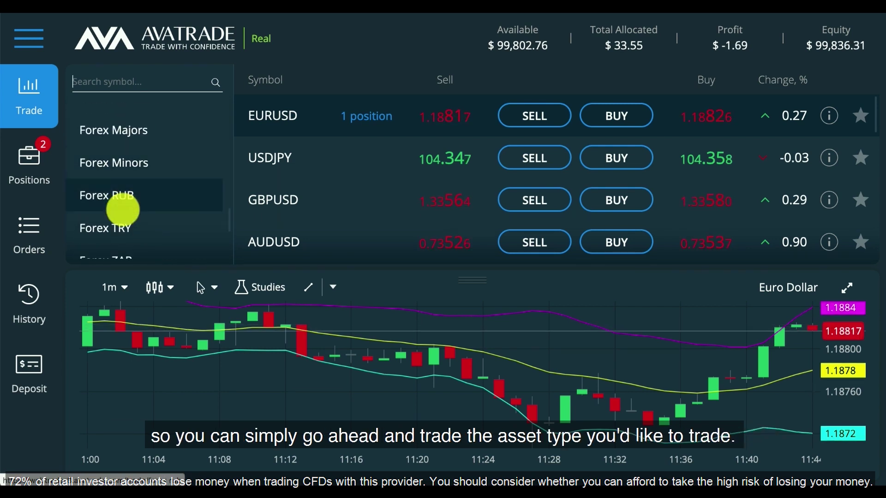
{"action": "scroll", "coordinate": [123, 210], "scroll_direction": "down", "scroll_amount": 4}
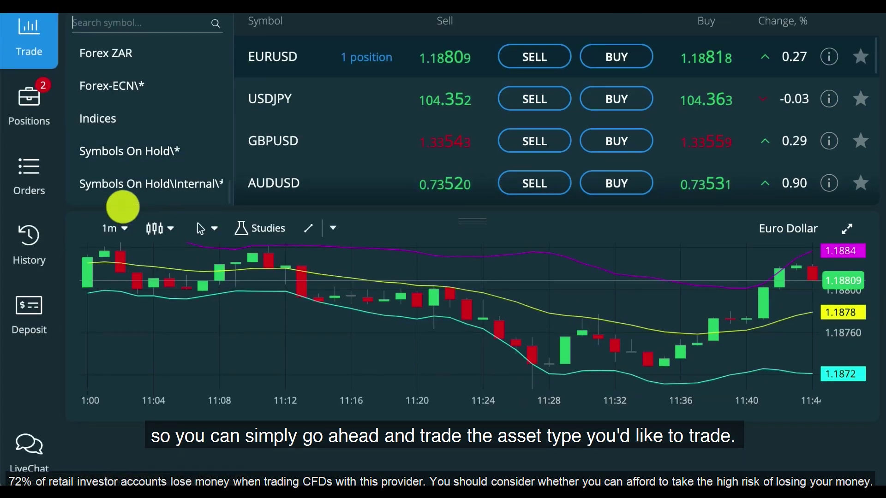
{"action": "scroll", "coordinate": [129, 149], "scroll_direction": "up", "scroll_amount": 10}
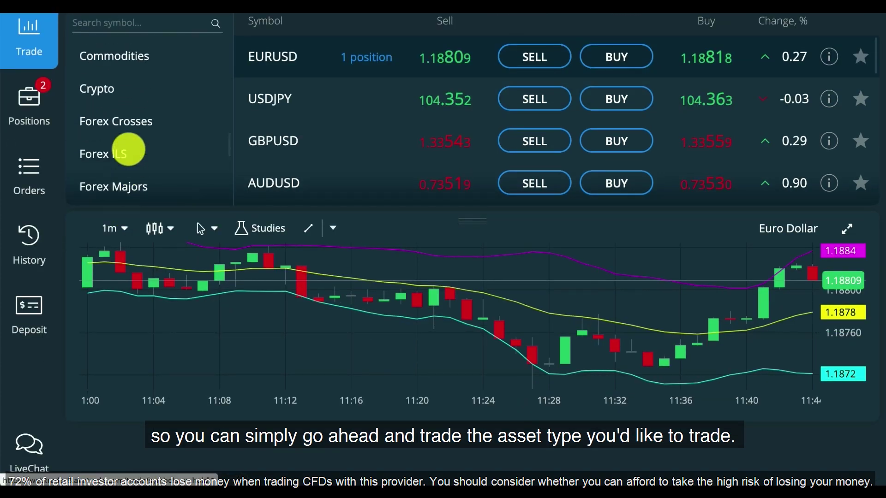
{"action": "scroll", "coordinate": [129, 149], "scroll_direction": "up", "scroll_amount": 3}
{"action": "scroll", "coordinate": [300, 106], "scroll_direction": "up", "scroll_amount": 2}
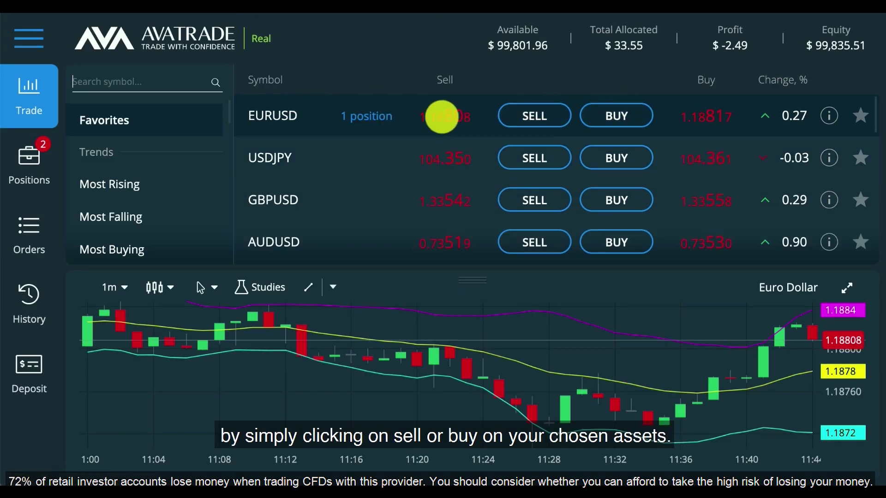
{"action": "left_click", "coordinate": [796, 121]}
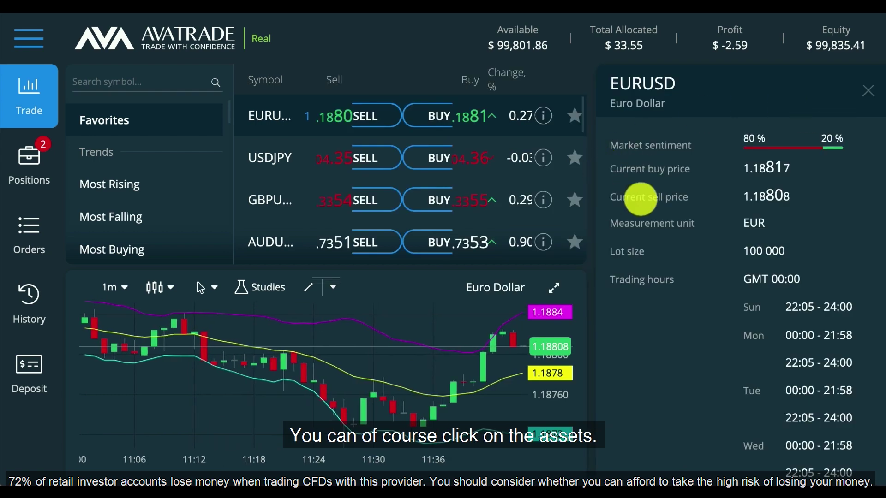
{"action": "scroll", "coordinate": [732, 308], "scroll_direction": "down", "scroll_amount": 5}
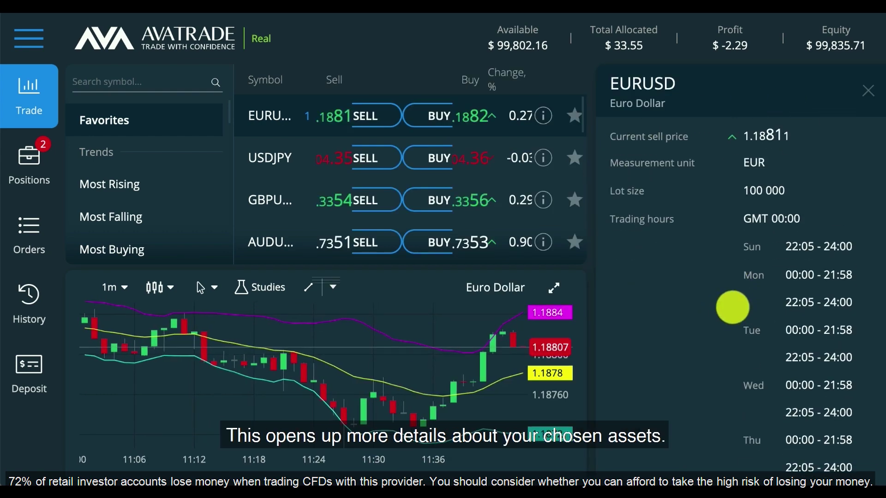
{"action": "scroll", "coordinate": [732, 308], "scroll_direction": "up", "scroll_amount": 2}
{"action": "left_click", "coordinate": [867, 90]}
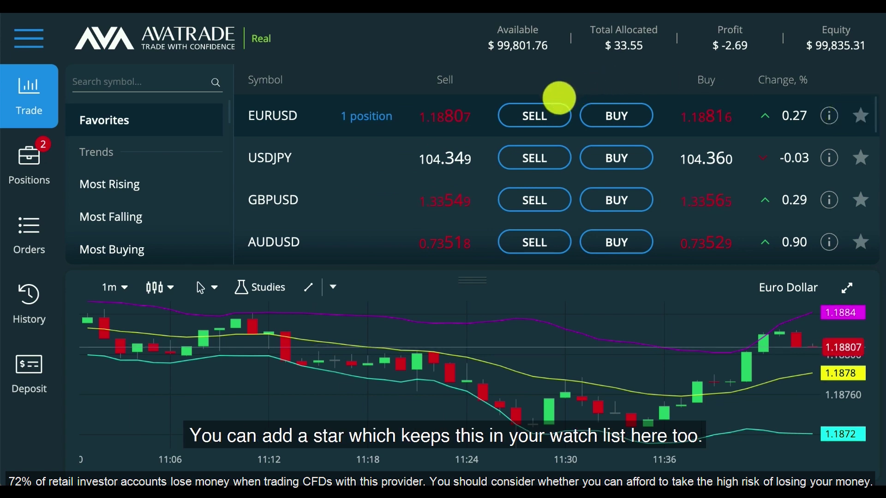
{"action": "left_click", "coordinate": [535, 115]}
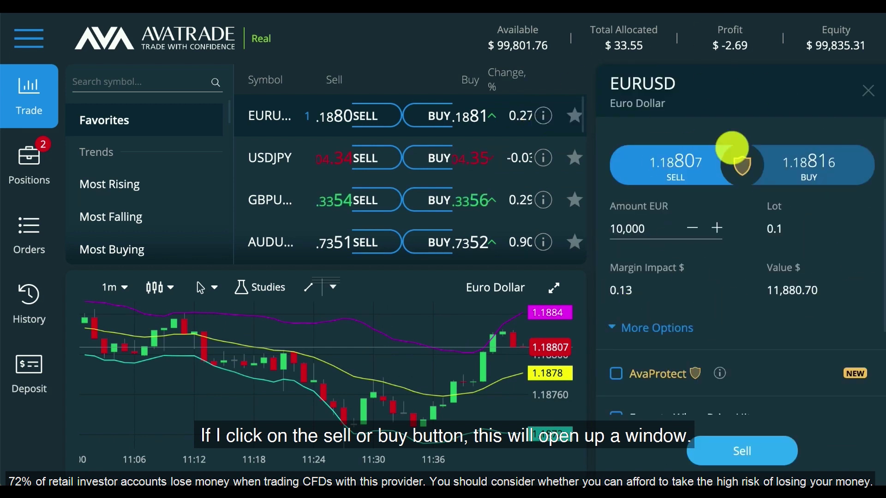
Review the EURUSD sell ticket's options and place a 0.1-lot (10,000 EUR) sell order
{"action": "scroll", "coordinate": [729, 336], "scroll_direction": "down", "scroll_amount": 1}
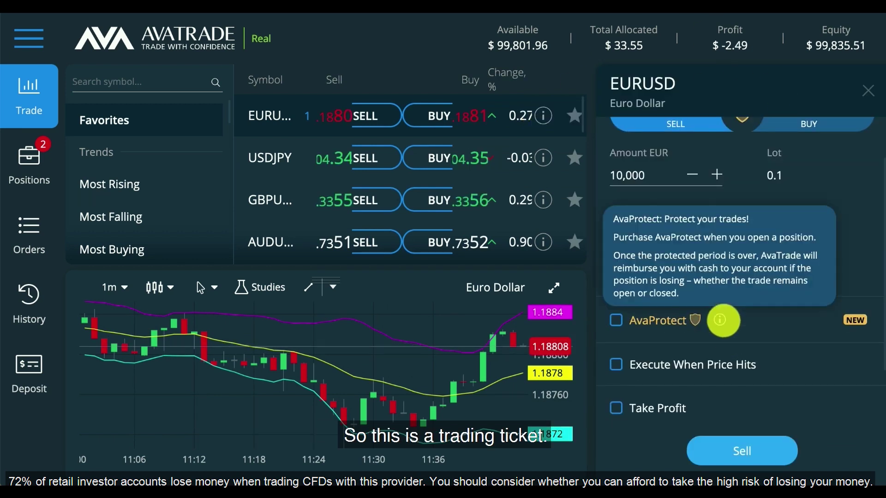
{"action": "scroll", "coordinate": [724, 318], "scroll_direction": "up", "scroll_amount": 1}
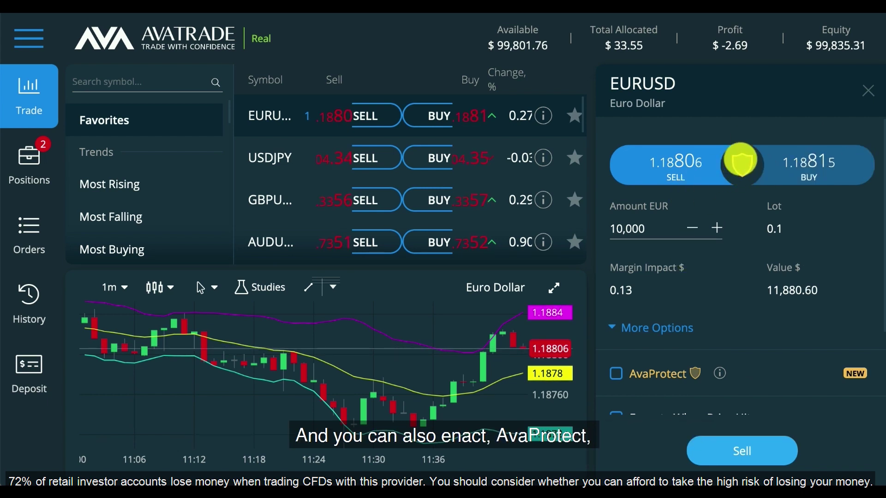
{"action": "scroll", "coordinate": [708, 263], "scroll_direction": "down", "scroll_amount": 2}
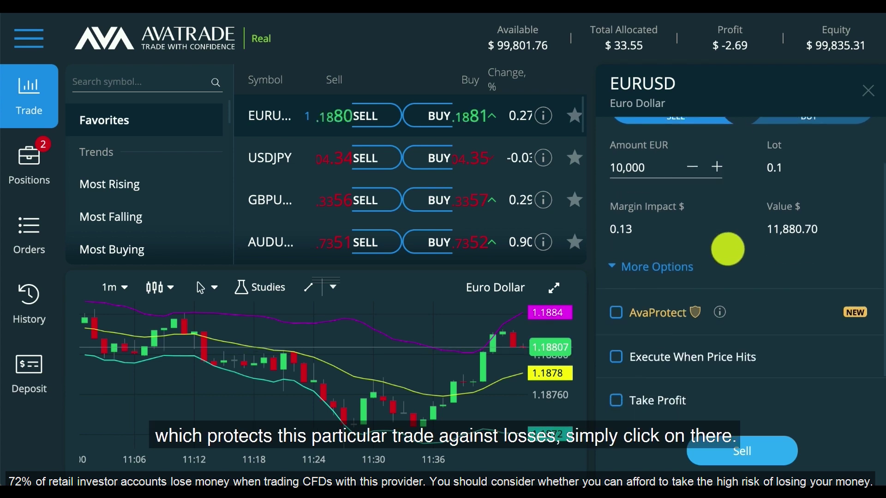
{"action": "scroll", "coordinate": [742, 276], "scroll_direction": "down", "scroll_amount": 1}
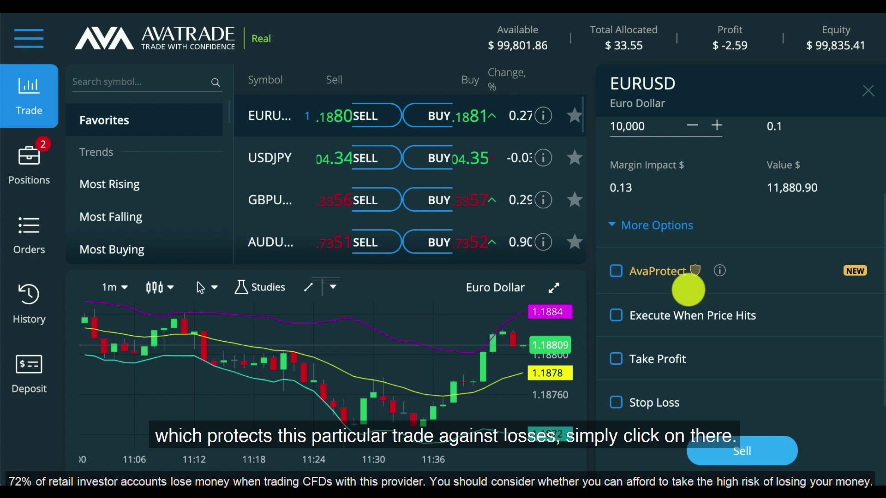
{"action": "scroll", "coordinate": [735, 286], "scroll_direction": "down", "scroll_amount": 1}
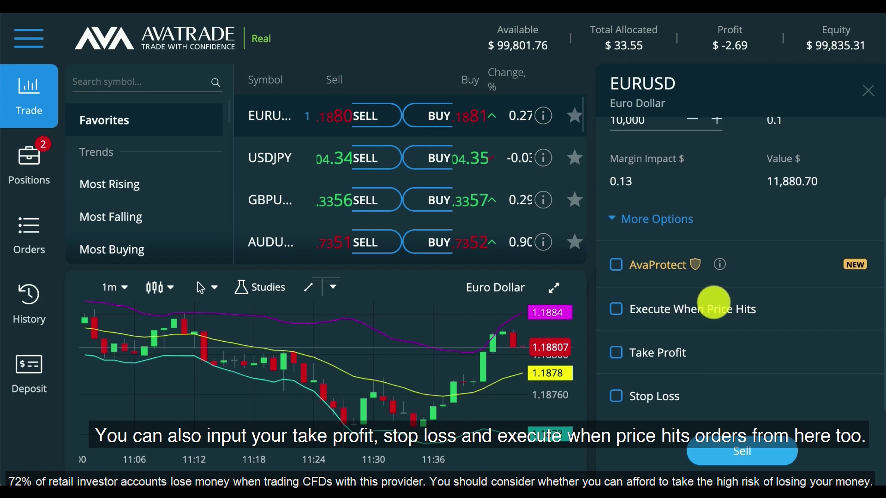
{"action": "scroll", "coordinate": [708, 300], "scroll_direction": "up", "scroll_amount": 3}
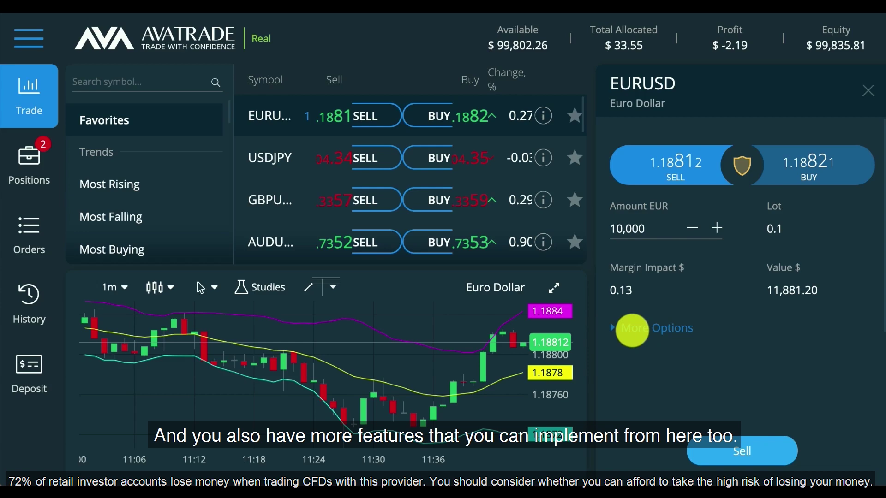
{"action": "scroll", "coordinate": [681, 321], "scroll_direction": "down", "scroll_amount": 1}
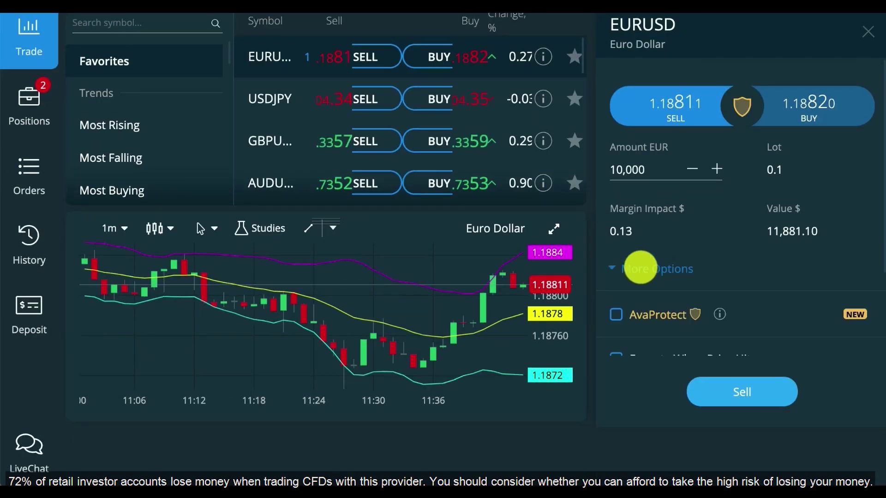
{"action": "left_click", "coordinate": [731, 392]}
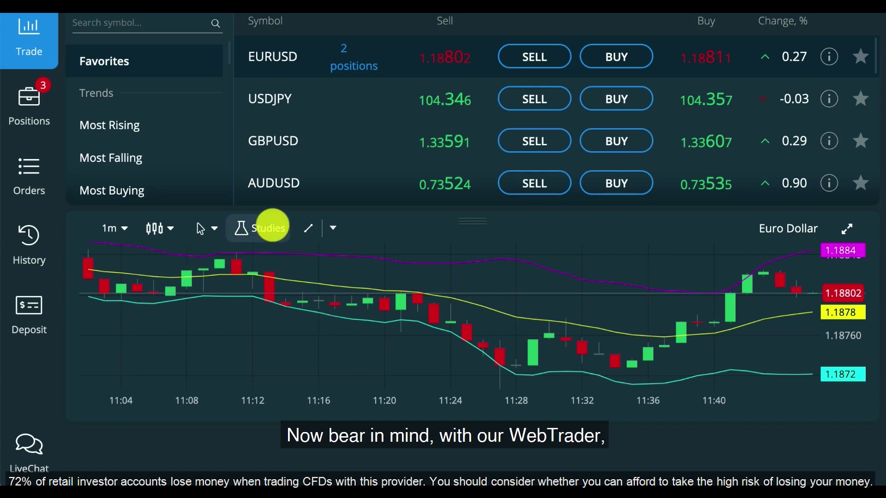
{"action": "left_click", "coordinate": [272, 226]}
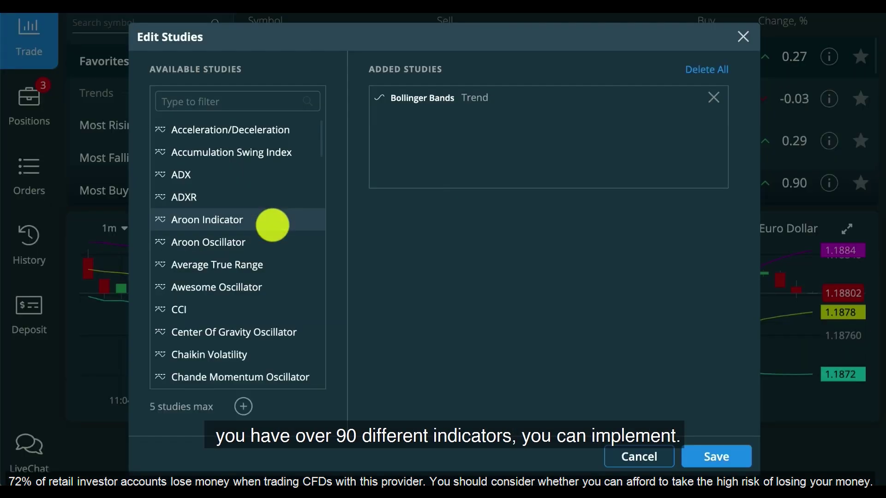
{"action": "scroll", "coordinate": [251, 286], "scroll_direction": "down", "scroll_amount": 2}
{"action": "scroll", "coordinate": [251, 289], "scroll_direction": "down", "scroll_amount": 3}
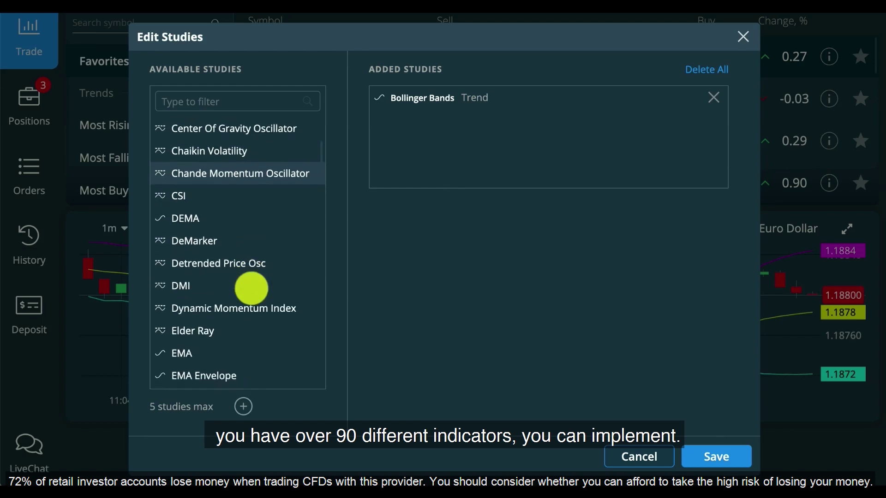
{"action": "scroll", "coordinate": [251, 288], "scroll_direction": "down", "scroll_amount": 5}
{"action": "scroll", "coordinate": [250, 289], "scroll_direction": "down", "scroll_amount": 12}
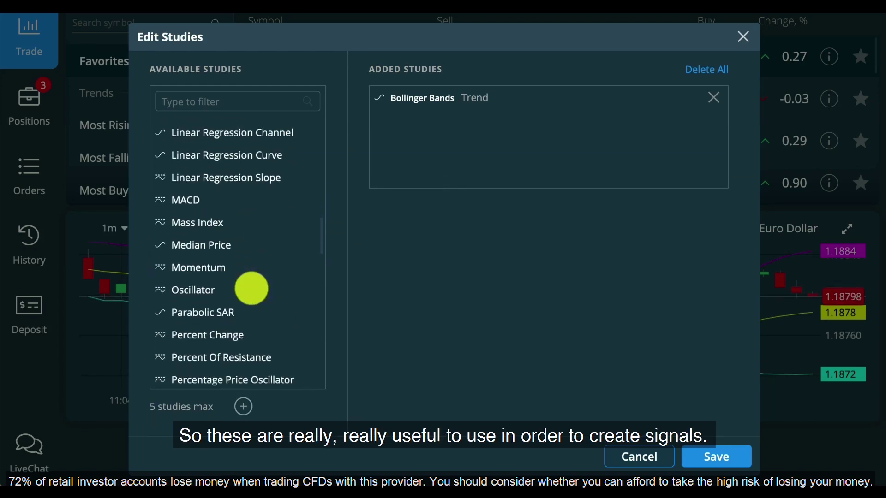
{"action": "scroll", "coordinate": [251, 288], "scroll_direction": "down", "scroll_amount": 10}
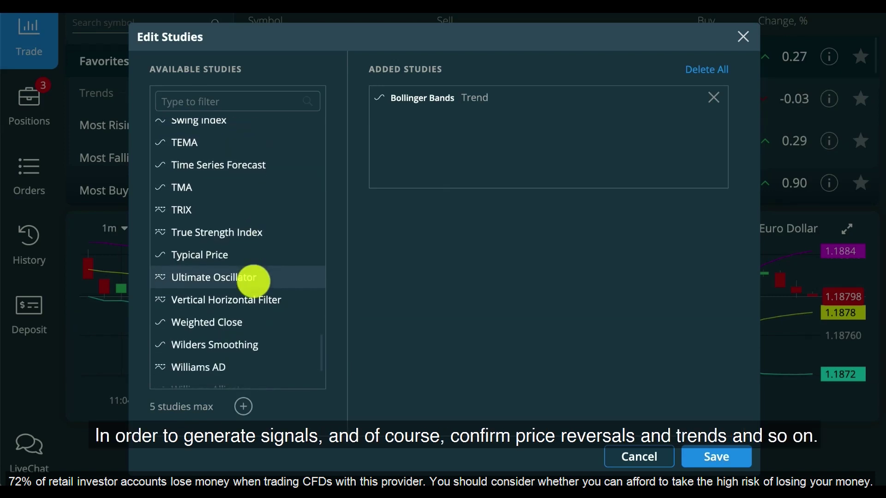
{"action": "scroll", "coordinate": [253, 281], "scroll_direction": "down", "scroll_amount": 5}
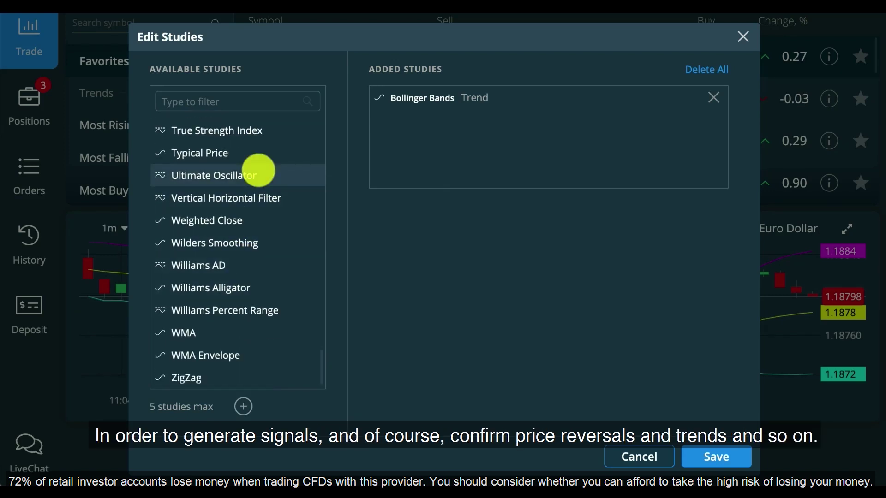
{"action": "scroll", "coordinate": [257, 172], "scroll_direction": "up", "scroll_amount": 20}
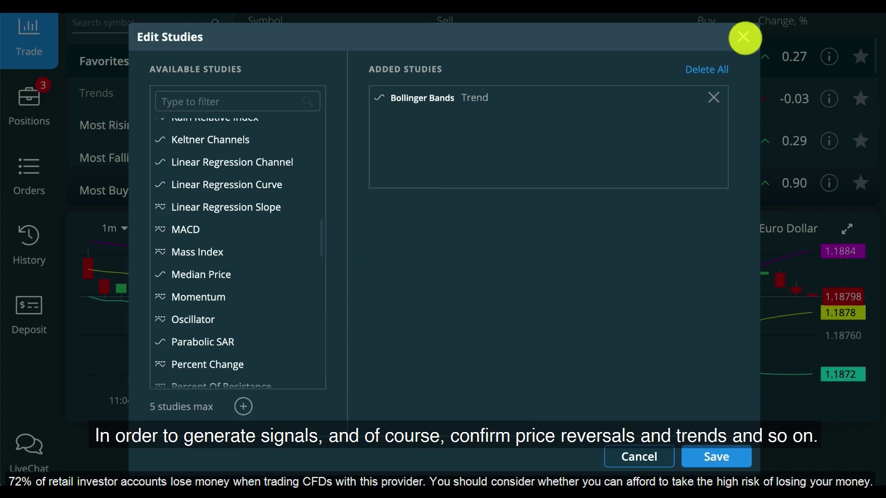
{"action": "left_click", "coordinate": [743, 37]}
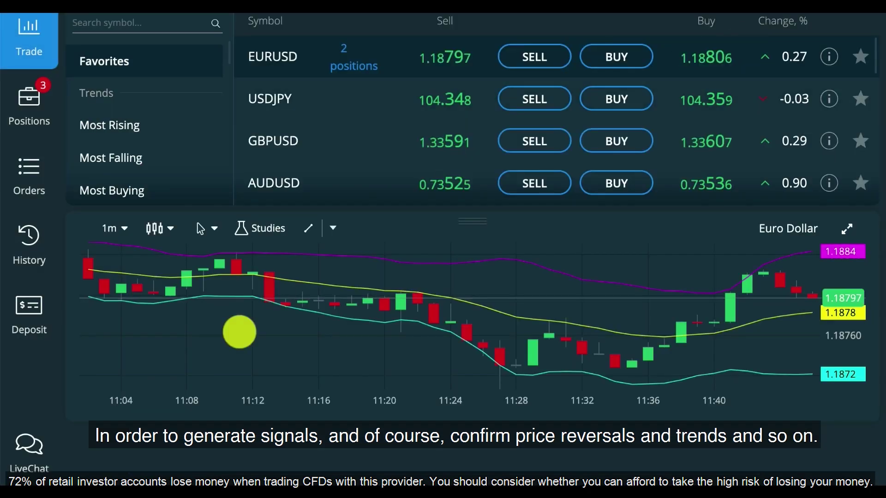
Preview the timeframe and chart-type choices, then switch the EURUSD chart to Crosshair mode
{"action": "left_click", "coordinate": [123, 226]}
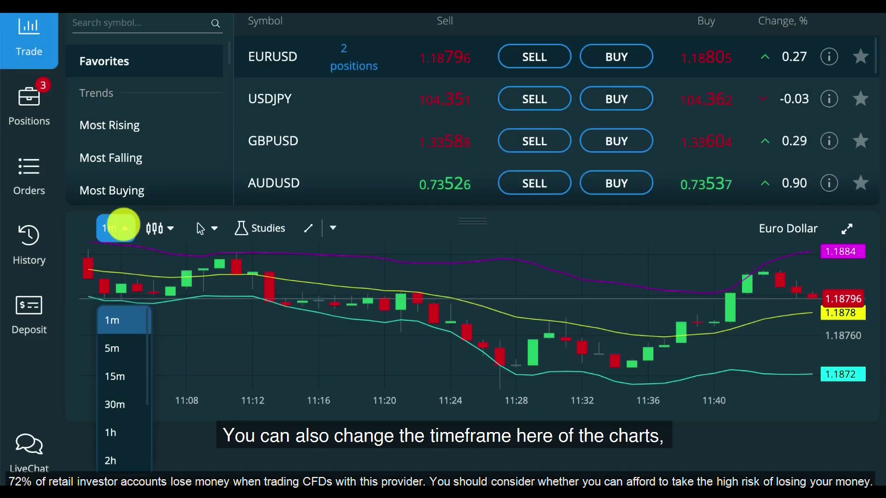
{"action": "left_click", "coordinate": [124, 226]}
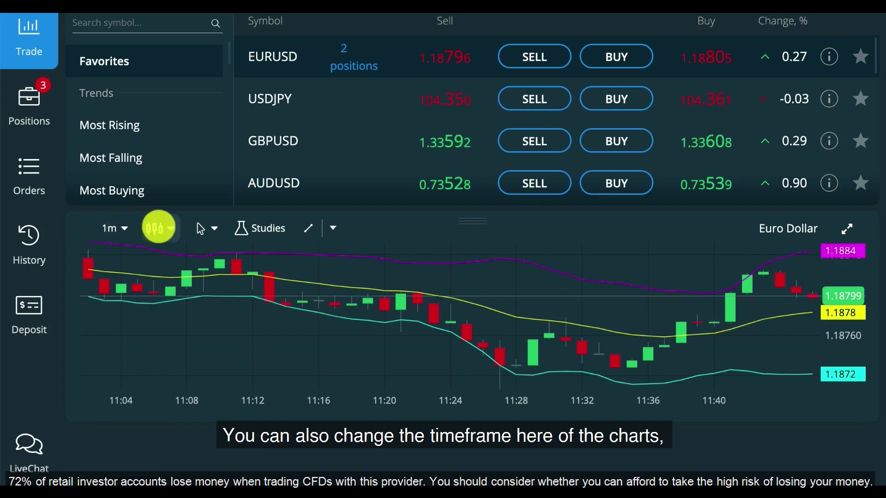
{"action": "left_click", "coordinate": [158, 227]}
{"action": "left_click", "coordinate": [159, 227]}
{"action": "left_click", "coordinate": [200, 228]}
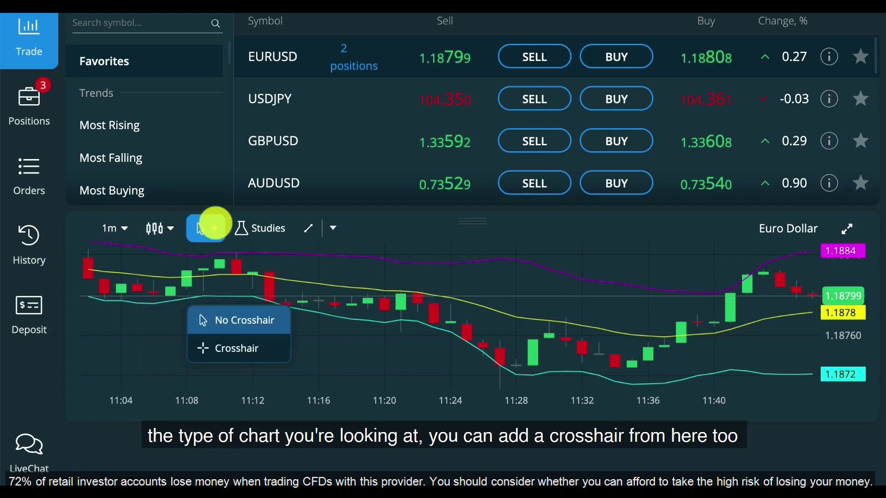
{"action": "left_click", "coordinate": [238, 354]}
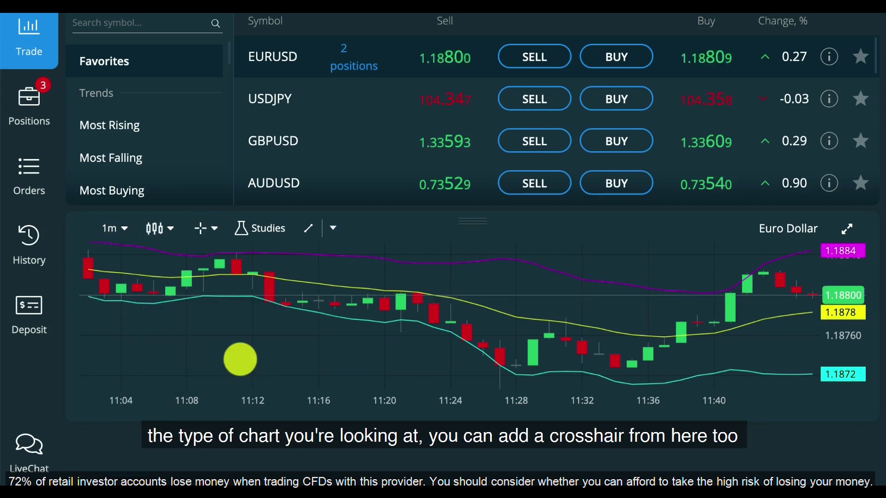